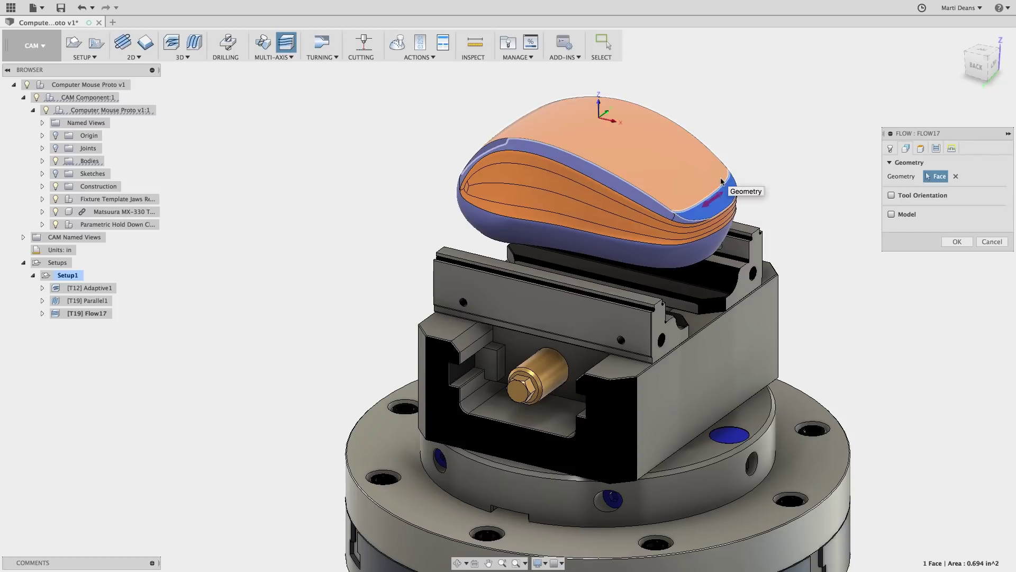
Step: Add the mouse's top face to Flow17's geometry and set Number of Stepovers to 100
left_click(721, 181)
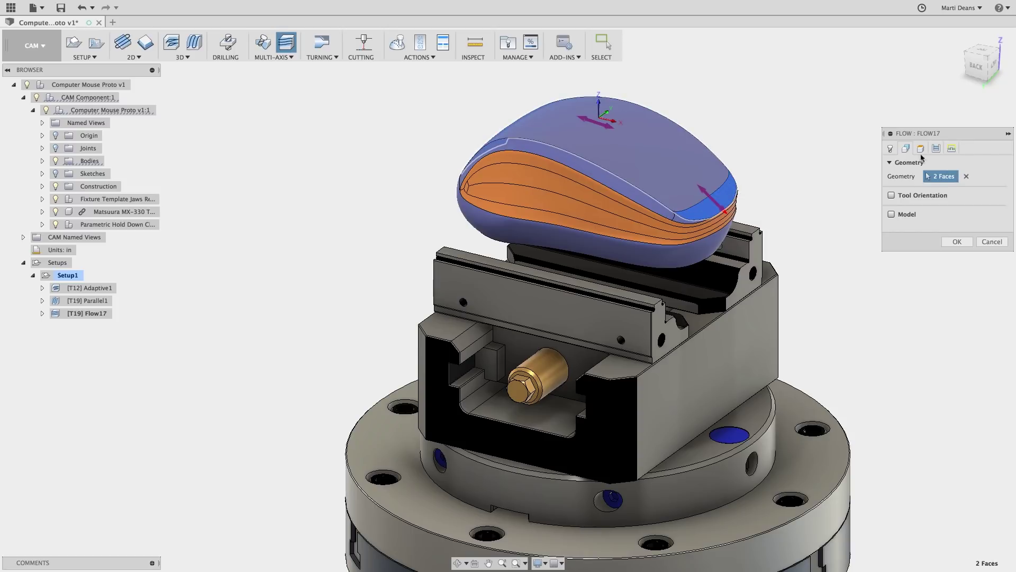
left_click(936, 150)
left_click(949, 218)
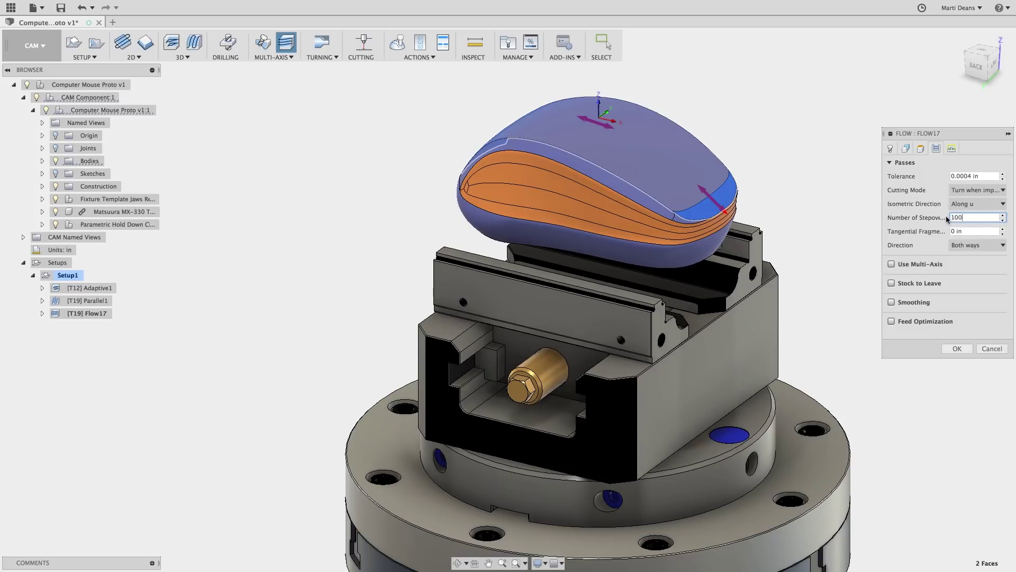
Step: Generate the Flow17 toolpath and start a simulation of it
left_click(964, 351)
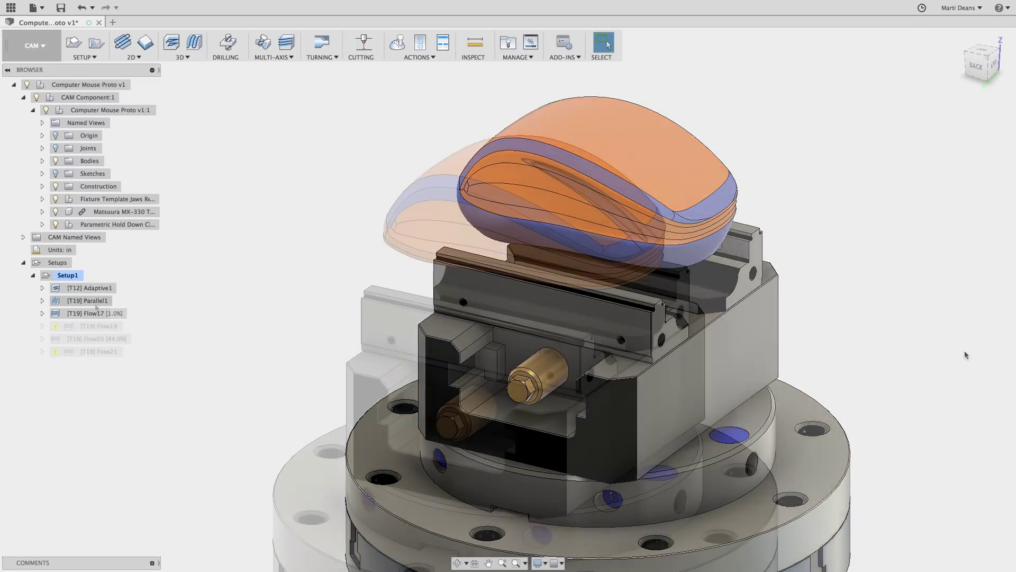
right_click(97, 314)
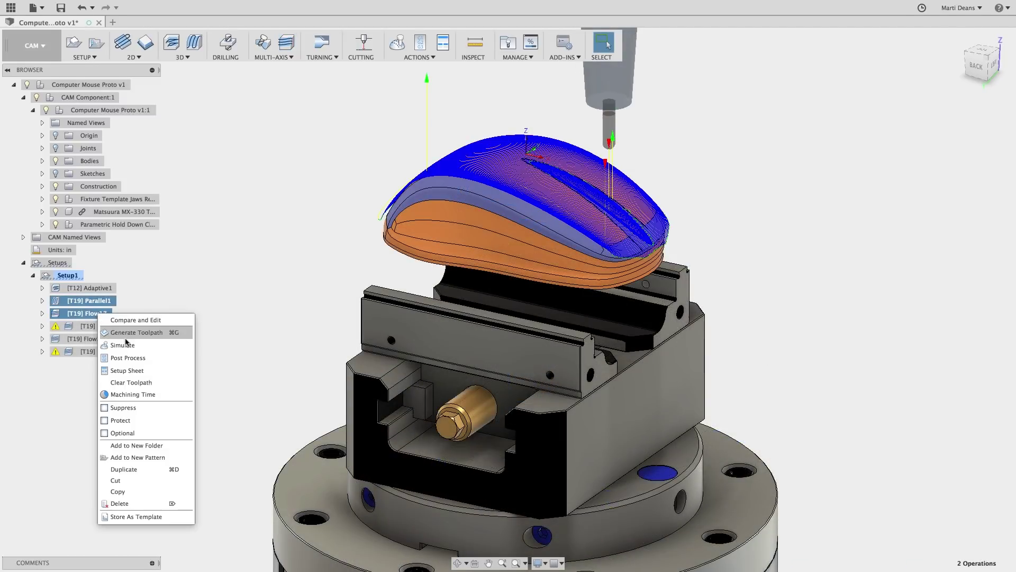
left_click(128, 342)
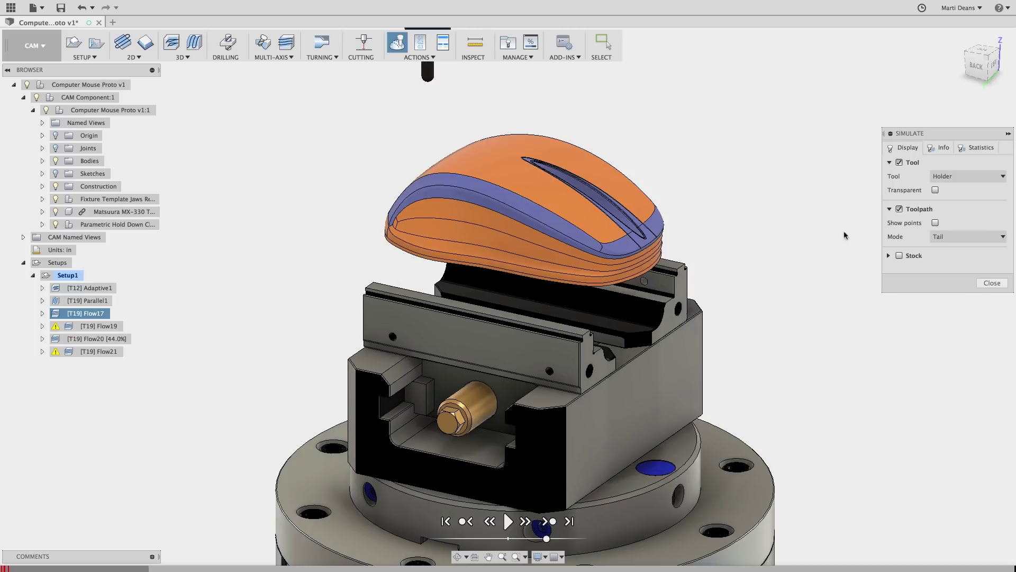
Step: Show Flow17's whole toolpath with points in Toolpath-for-operation mode and play the simulation
left_click(942, 239)
left_click(952, 284)
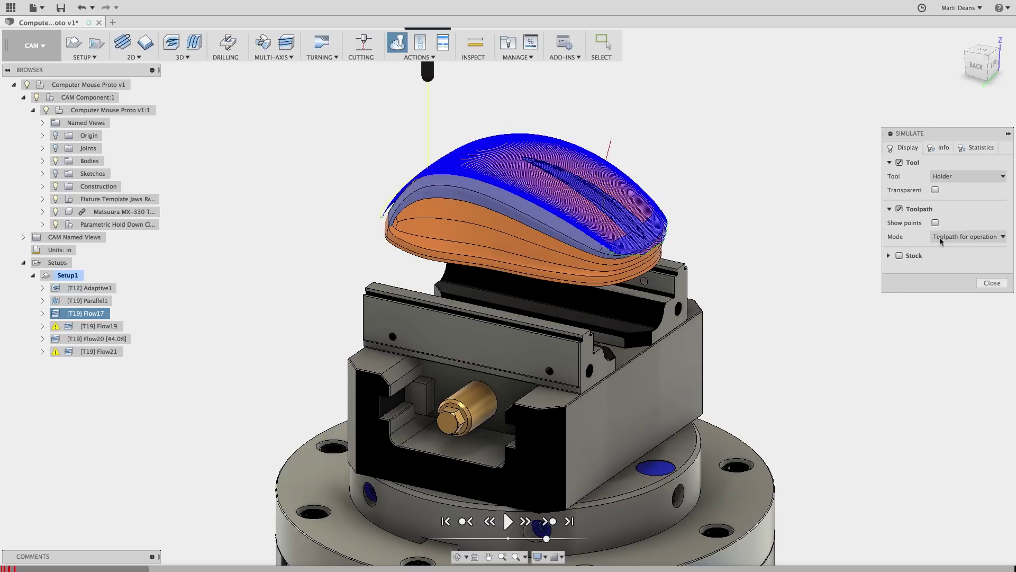
left_click(935, 223)
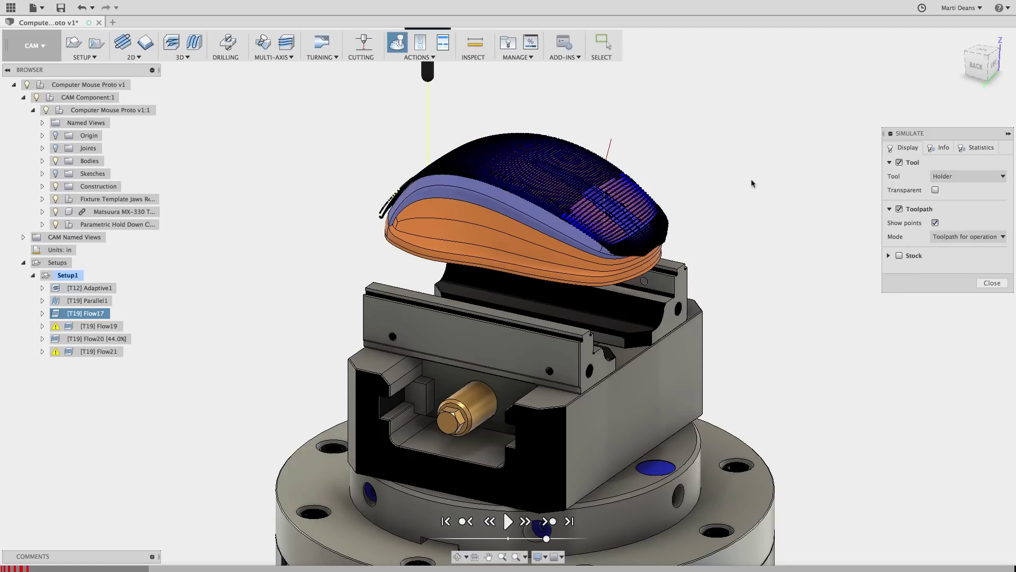
scroll(538, 122, "up", 5)
scroll(538, 122, "up", 3)
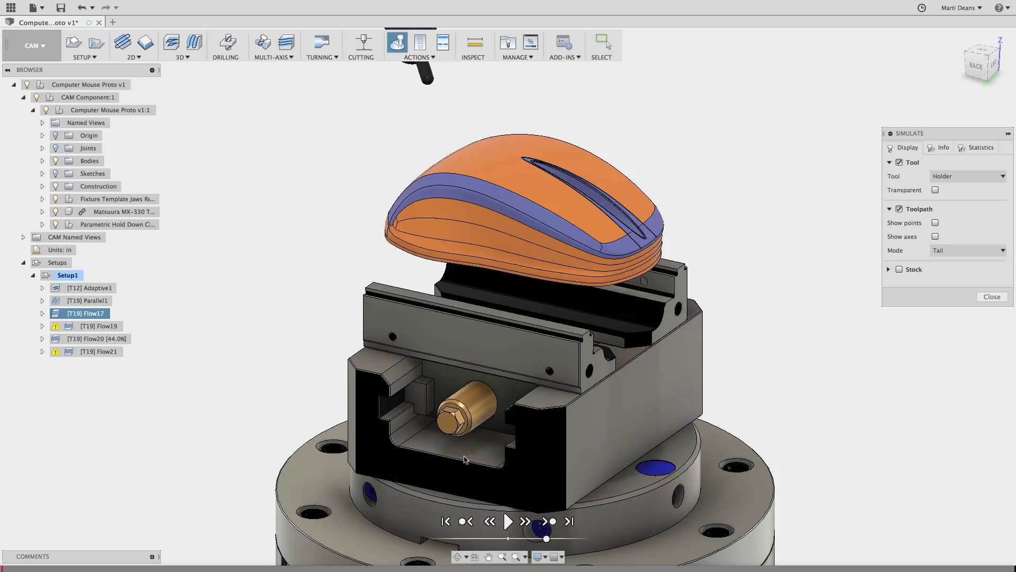
left_click(507, 521)
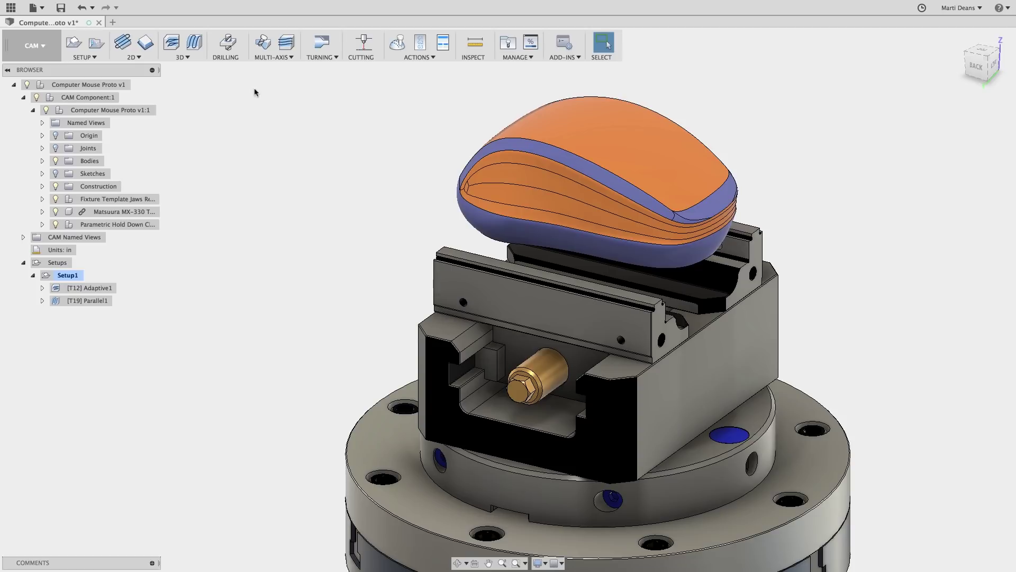
Step: Create a new Flow operation on the mouse's side band and top face, reversing the flow direction
left_click(287, 46)
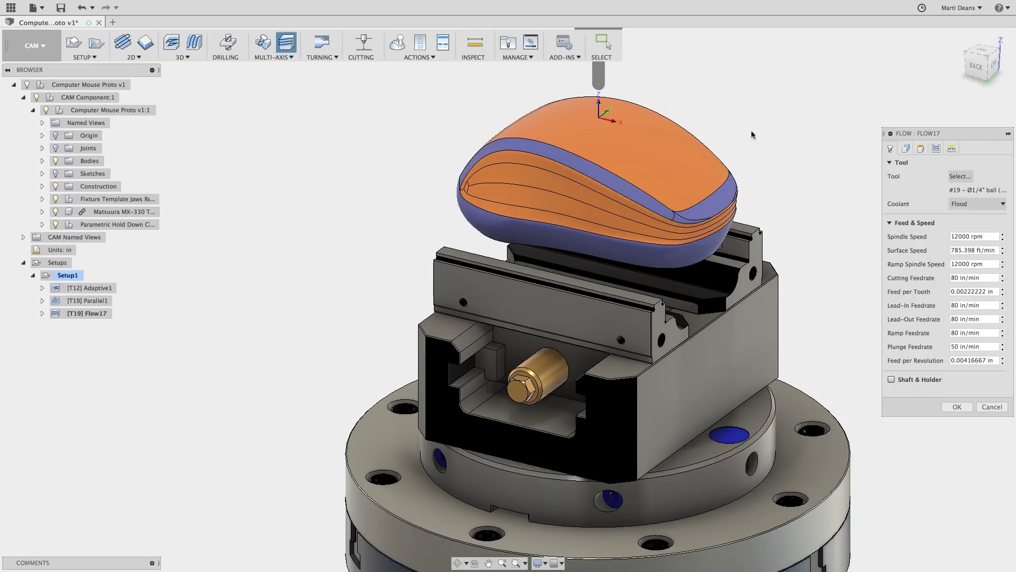
left_click(905, 148)
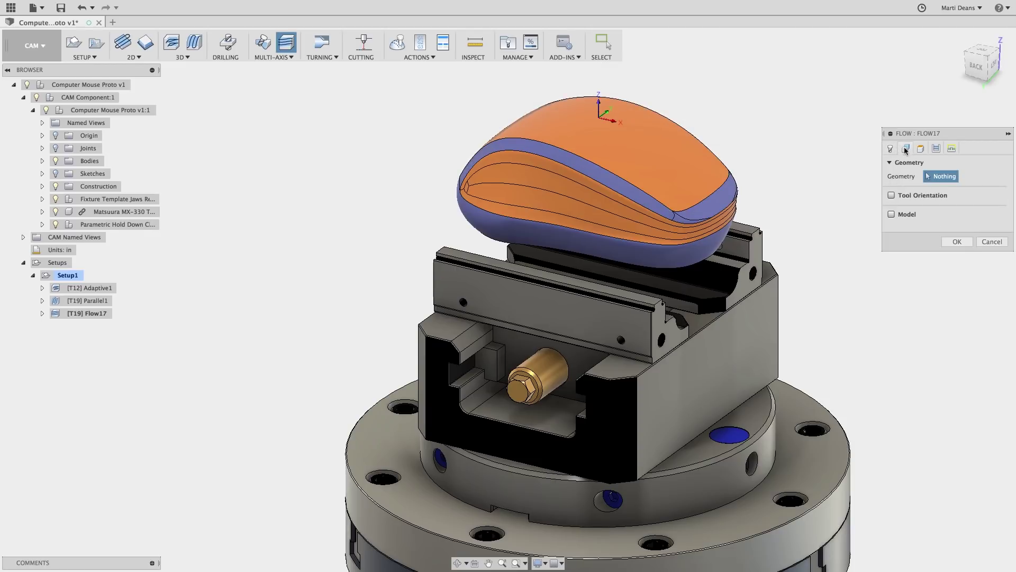
left_click(734, 196)
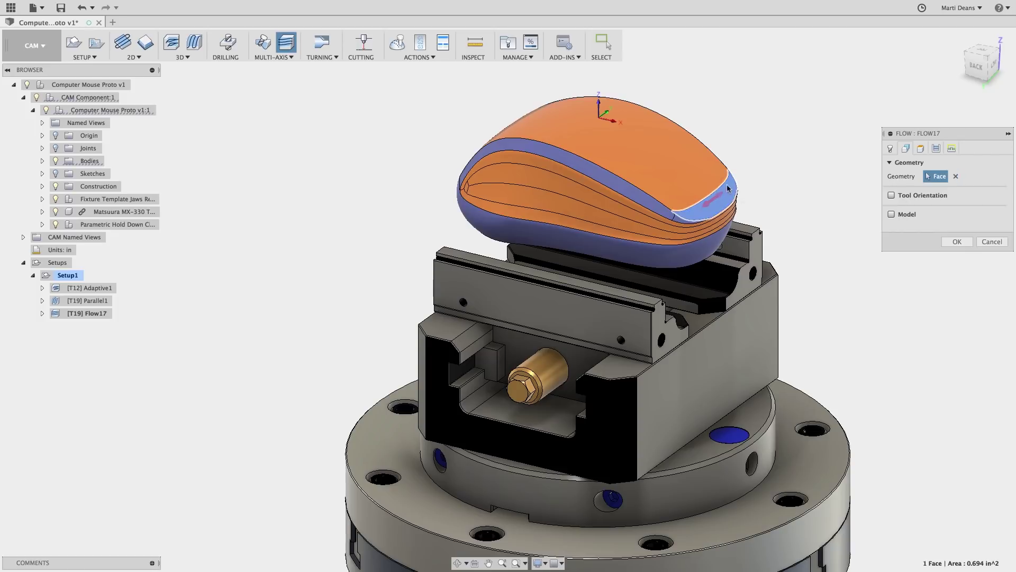
left_click(721, 181)
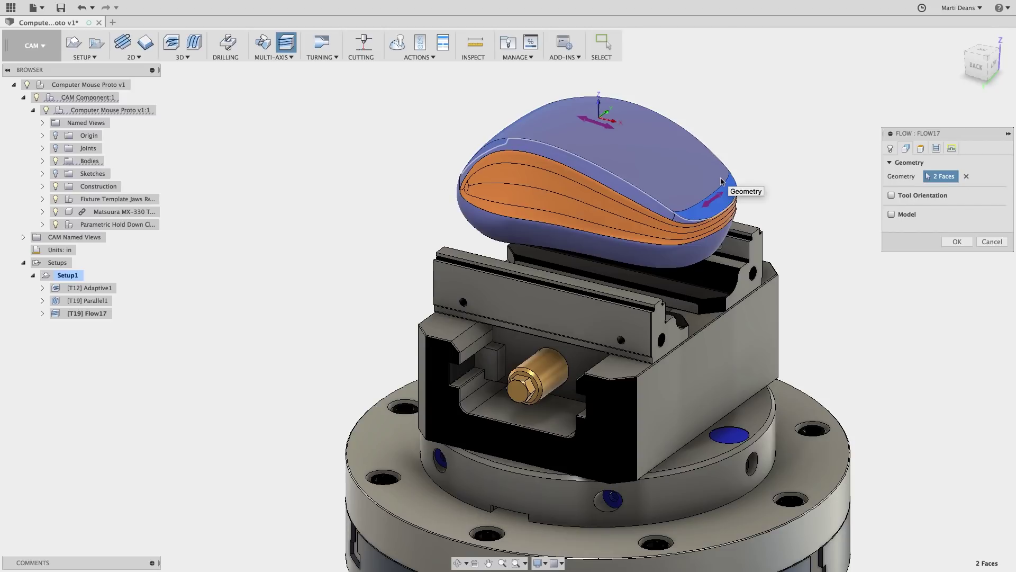
left_click(723, 198)
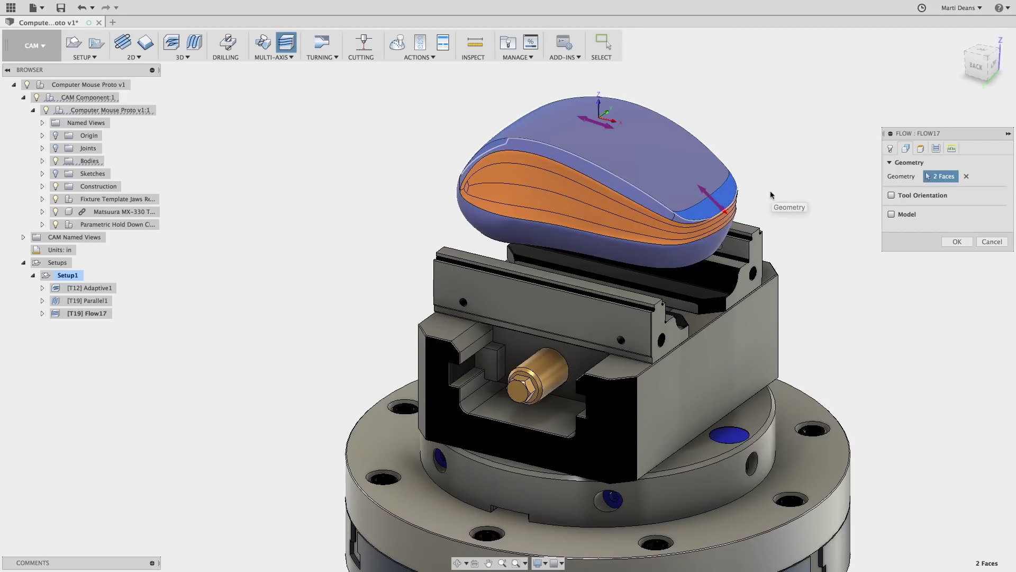
Step: Keep Flow17 at 100 stepovers and accept it to generate its toolpath
left_click(936, 149)
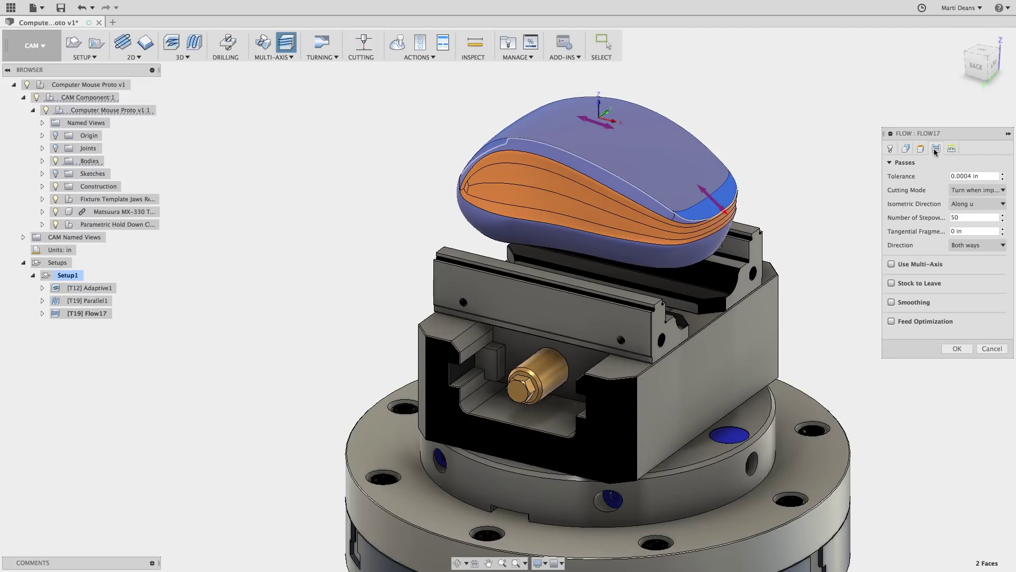
left_click(950, 218)
left_click(957, 348)
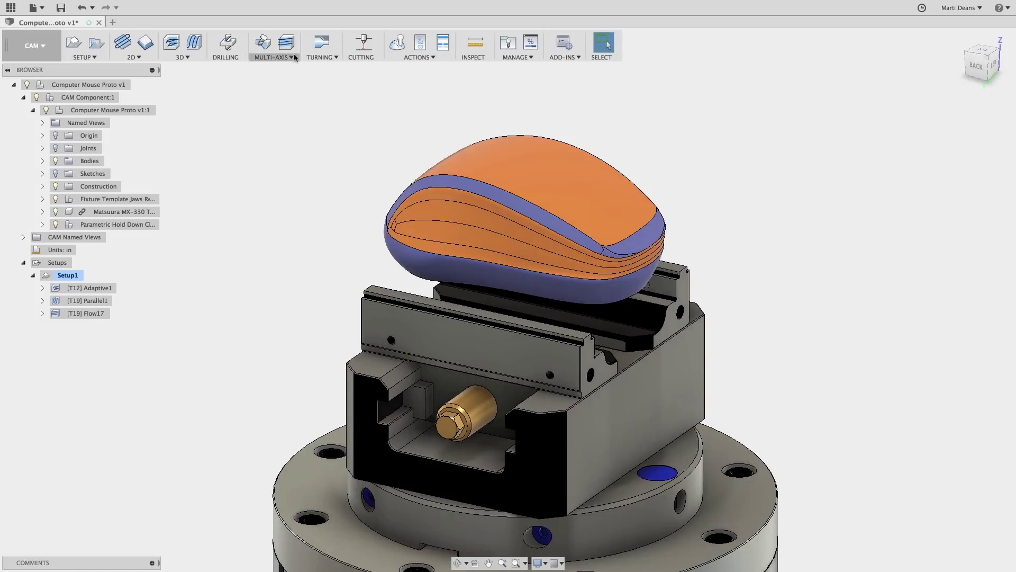
Step: Start Flow19 with the two side-band faces and the mouse's top face as geometry
left_click(287, 44)
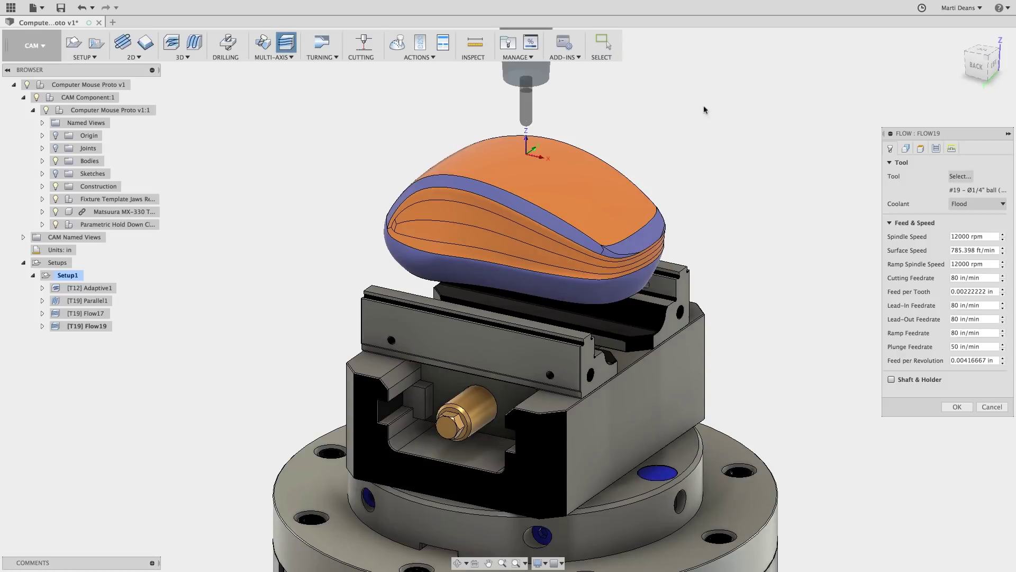
left_click(906, 149)
left_click(559, 223)
left_click(609, 251)
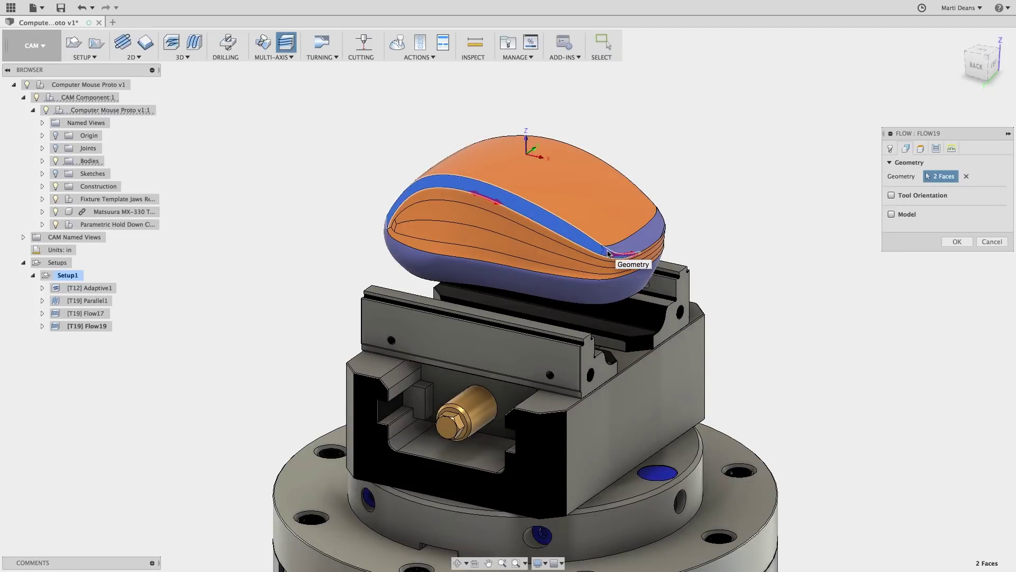
left_click(638, 207)
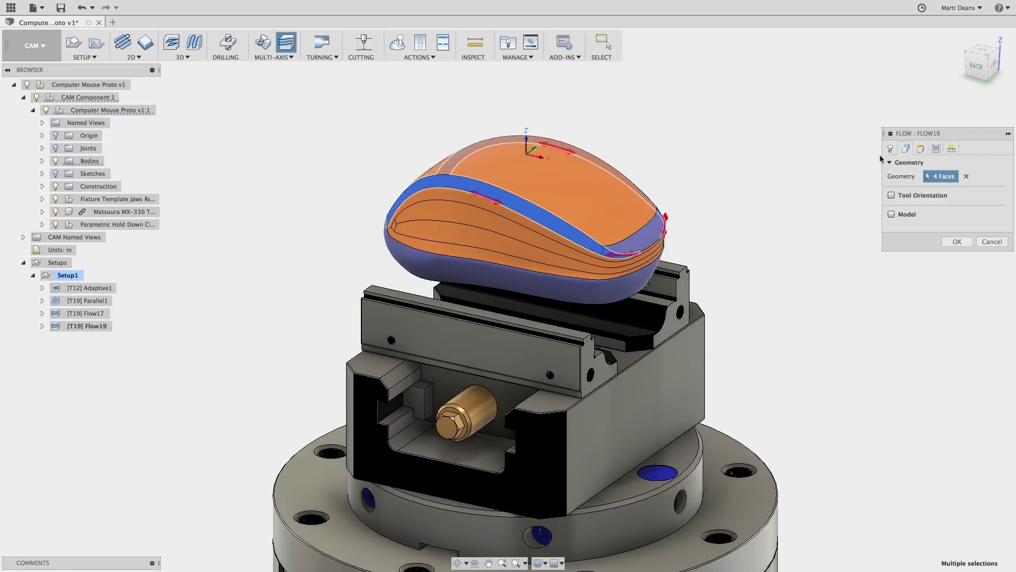
Step: Set Flow19 to 30 stepovers and generate its toolpath
left_click(936, 149)
left_click(974, 217)
type("30")
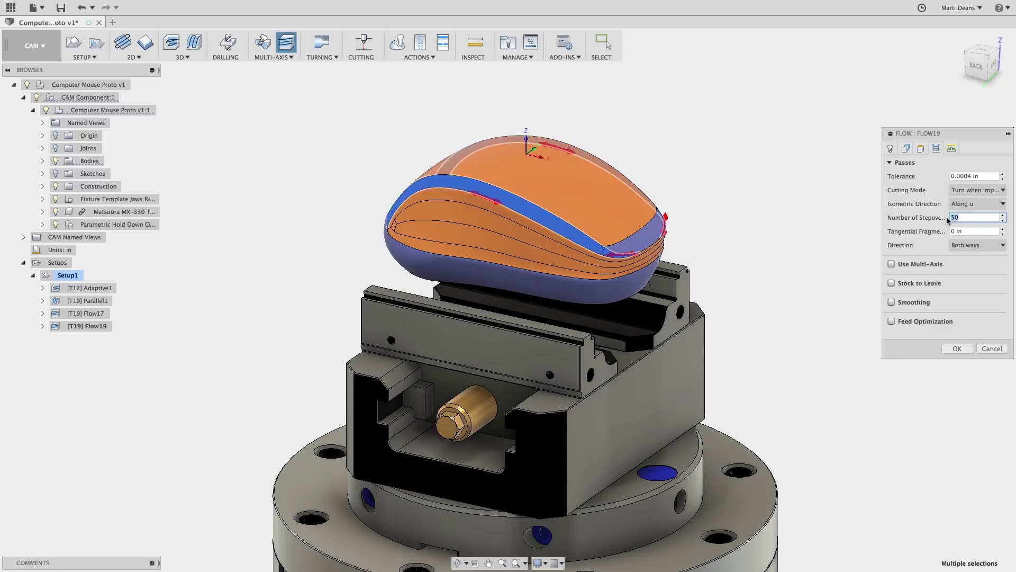
left_click(957, 348)
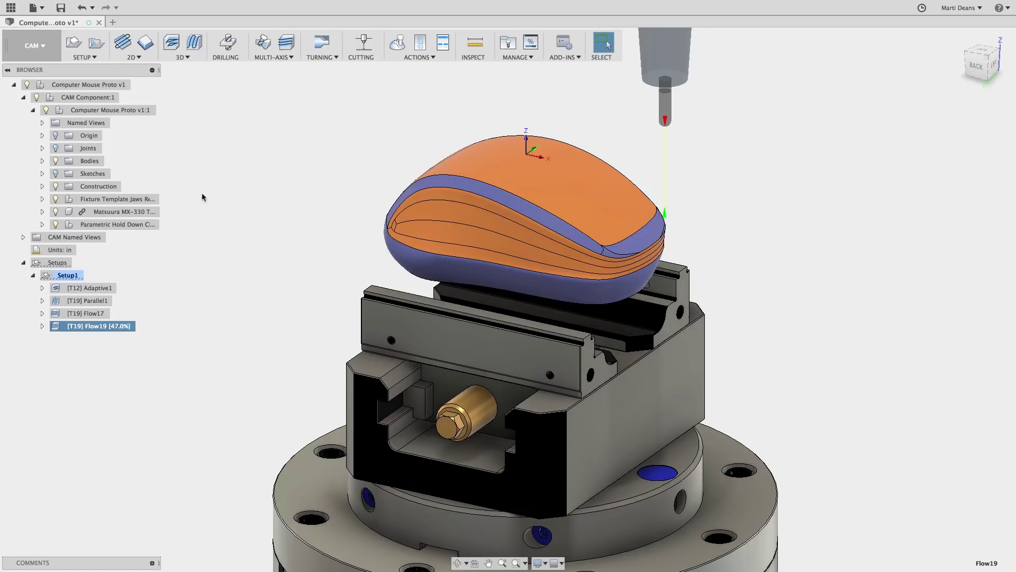
Step: Read and dismiss Flow19's skipped-passes warning, then hide its toolpath from the view
left_click(42, 160)
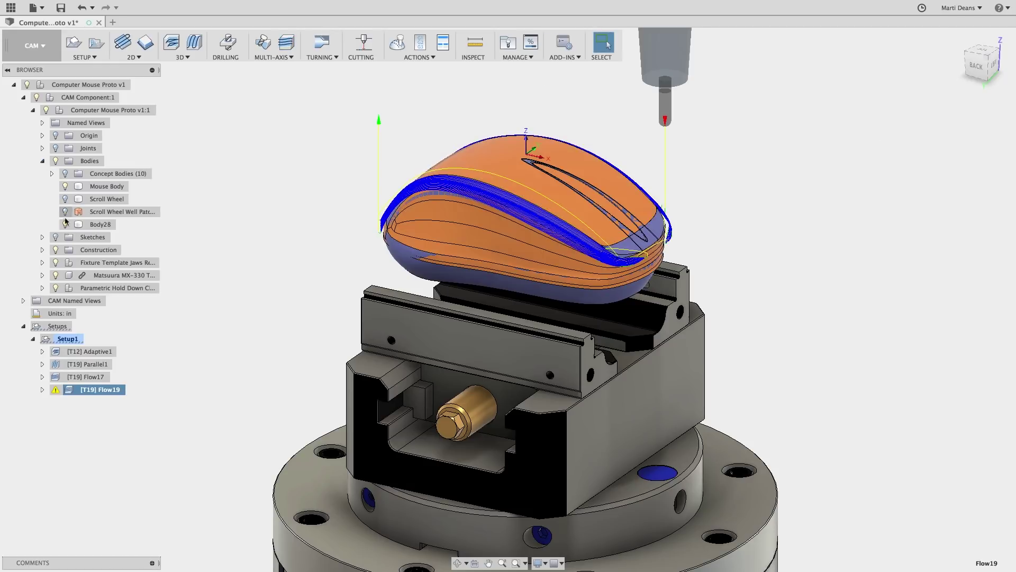
left_click(42, 160)
left_click(56, 326)
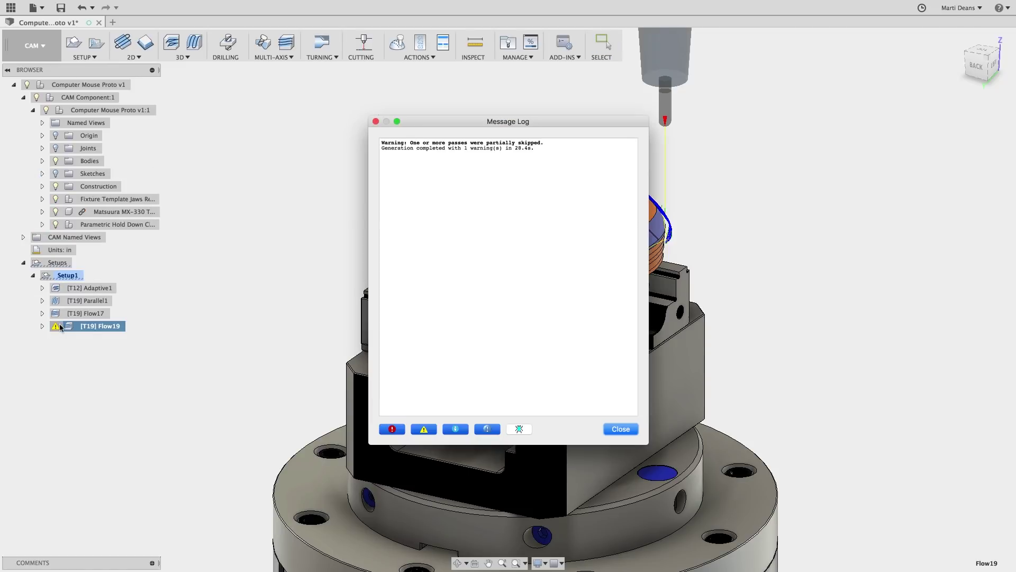
left_click(620, 429)
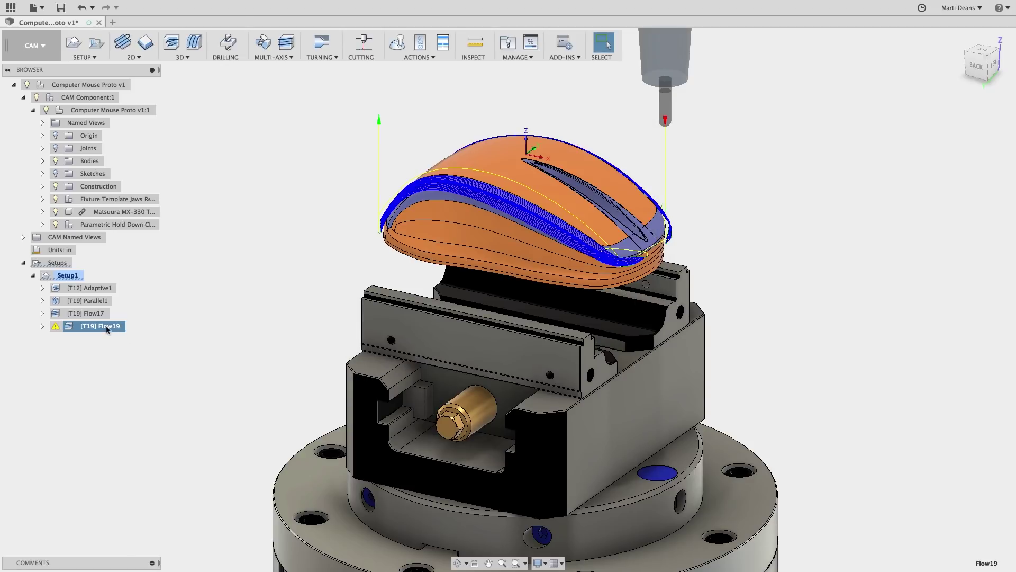
left_click(217, 319)
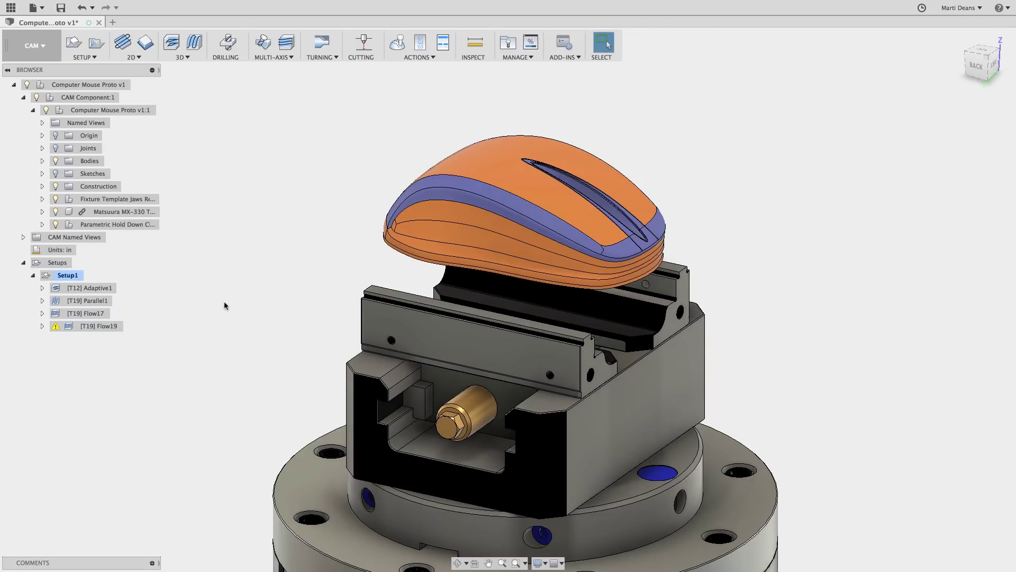
Step: Start Flow20 and pick one face on the mouse's band as geometry
left_click(286, 42)
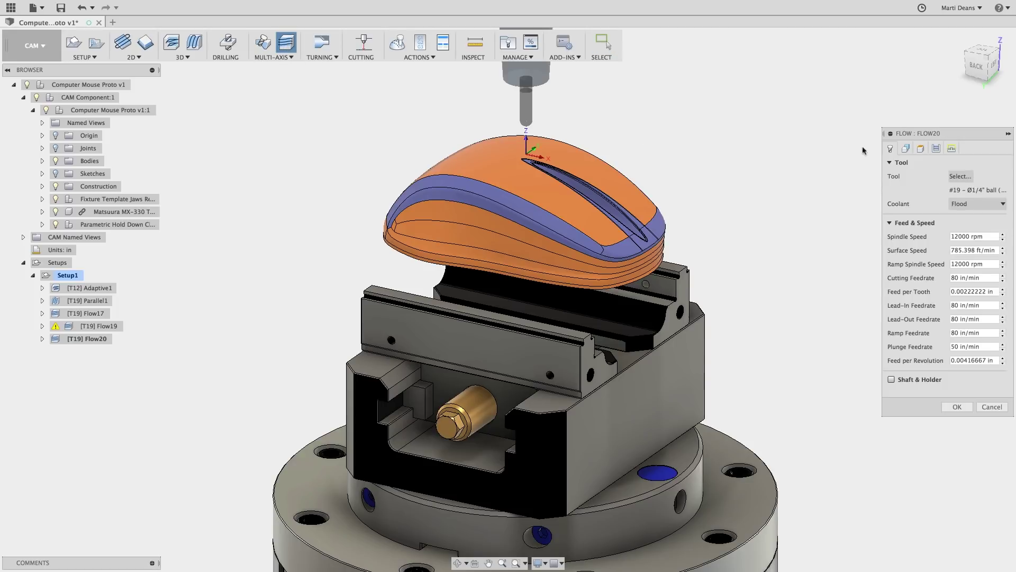
left_click(906, 148)
left_click(551, 238)
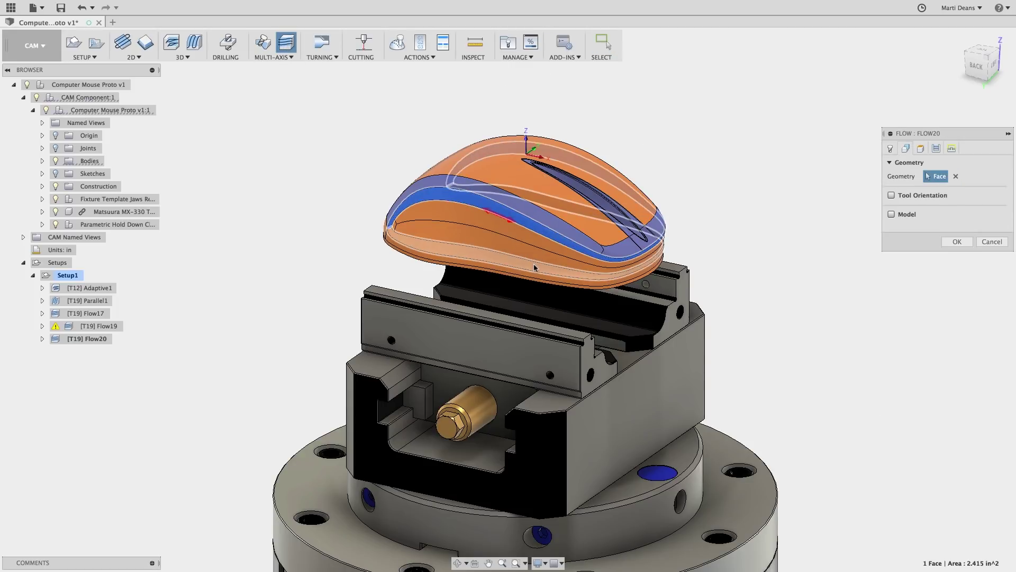
Step: Add a second top face to Flow20, enable Use Multi-Axis, and lower Maximum Tilt to 100 deg
left_click(580, 209)
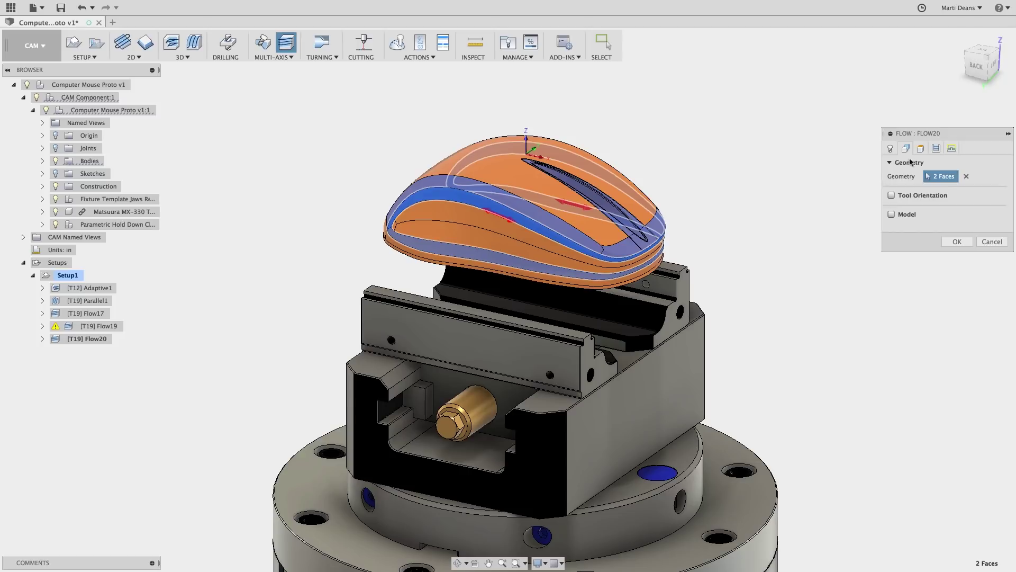
left_click(936, 149)
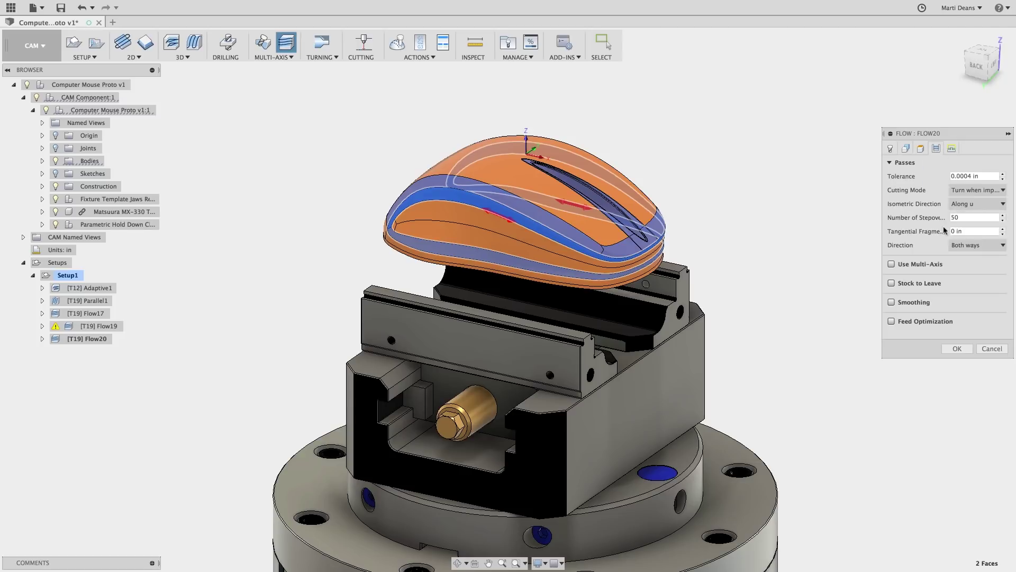
left_click(893, 264)
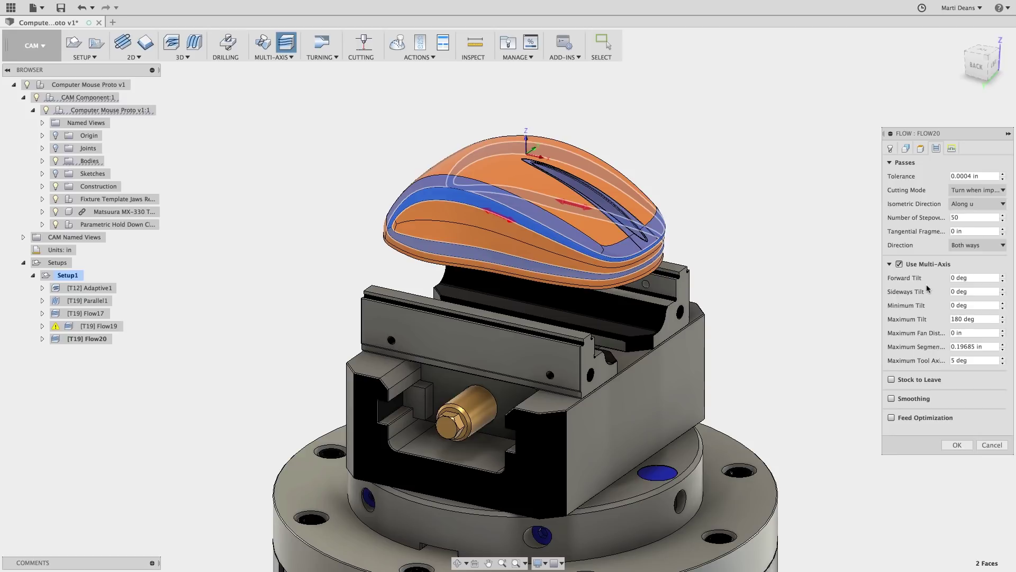
left_click(962, 318)
left_click_drag(955, 317, 920, 320)
type("100")
left_click(951, 148)
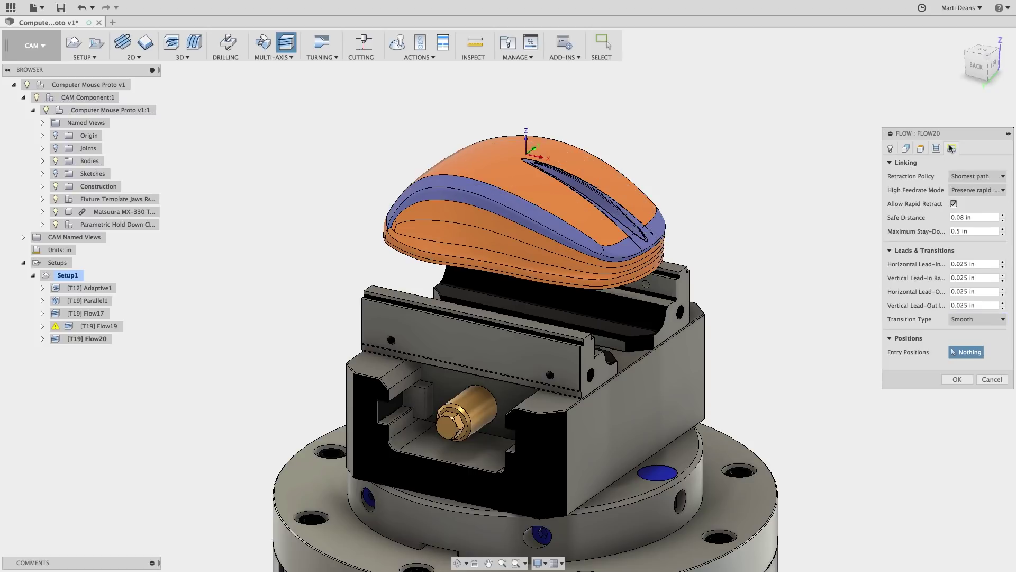
Step: Generate the Flow20 toolpath and launch a simulation of Flow17
left_click(971, 379)
left_click(87, 313)
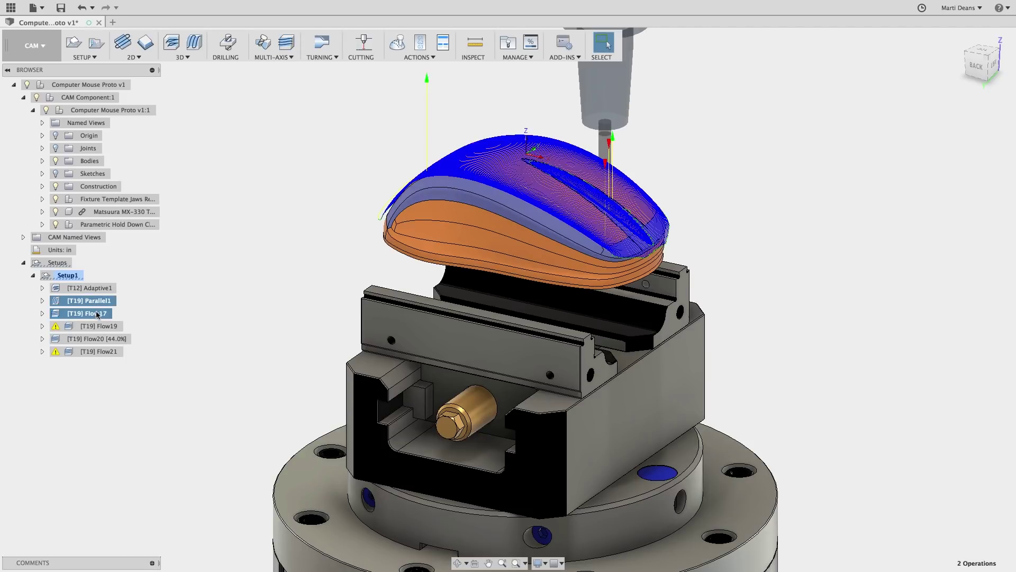
right_click(94, 313)
left_click(128, 345)
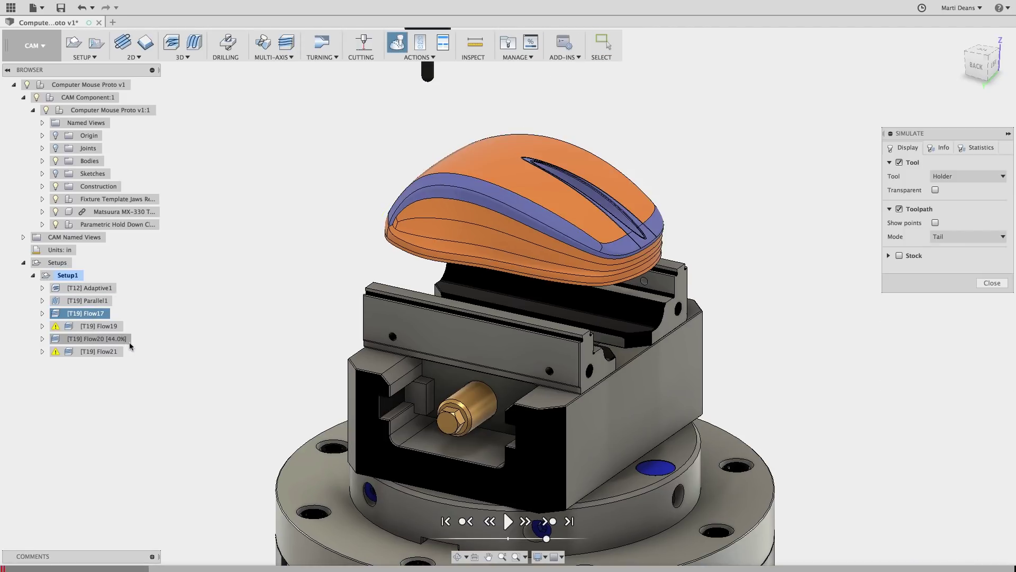
Step: Display Flow17's full toolpath as dense points in Toolpath-for-operation mode
left_click(936, 237)
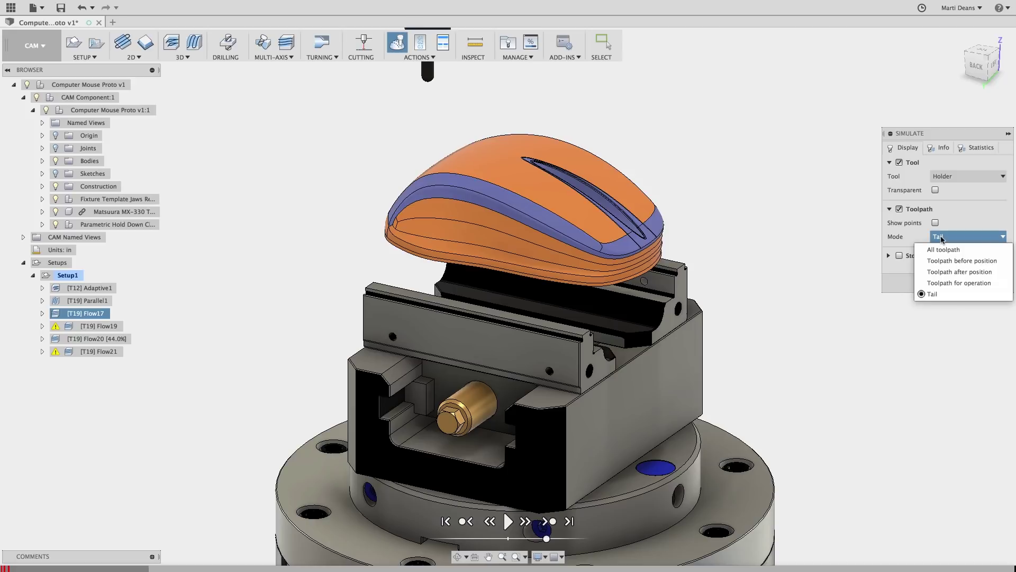
left_click(953, 283)
left_click(935, 223)
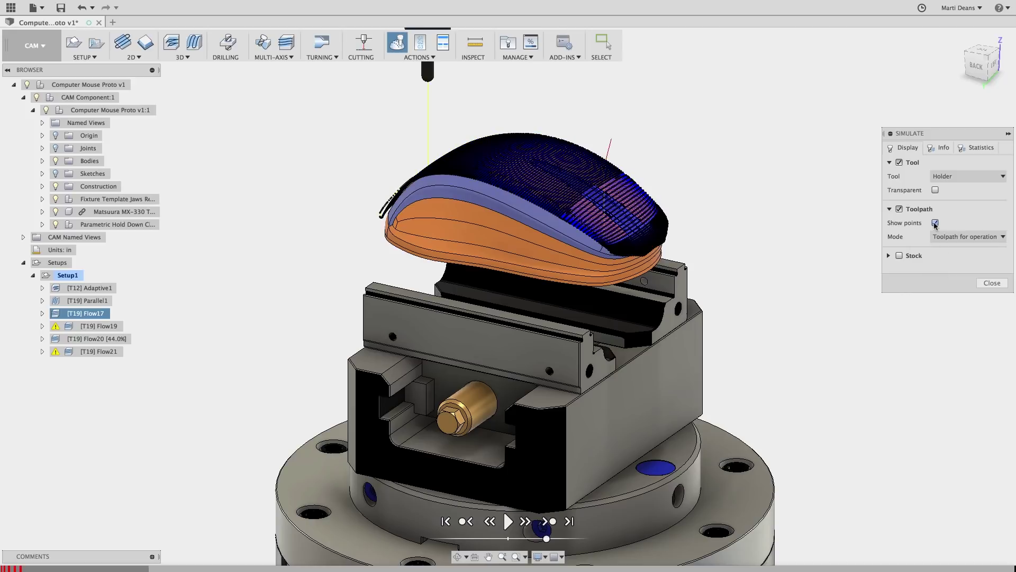
scroll(538, 118, "up", 5)
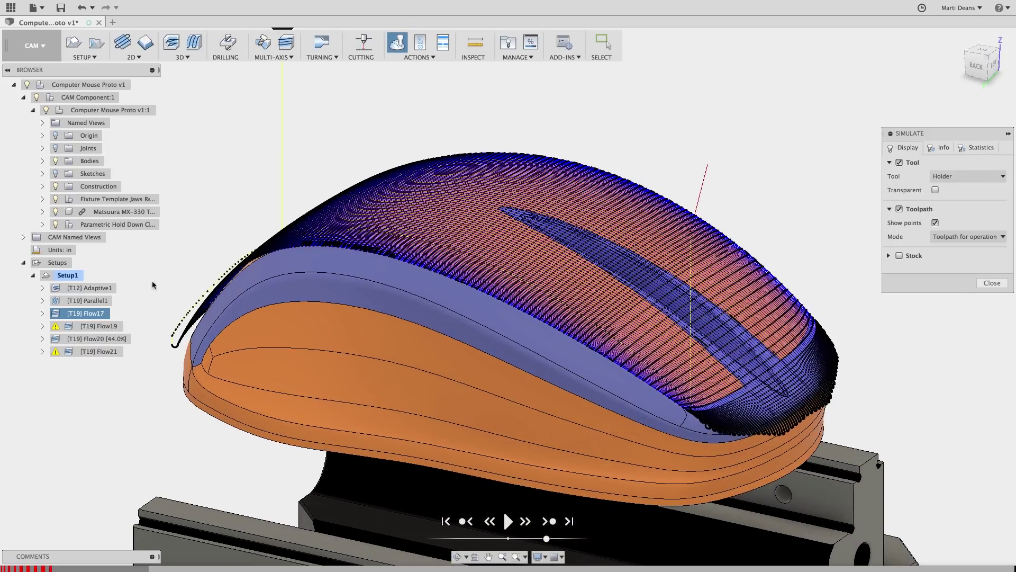
Step: Compare the slot and Flow17 toolpaths, then close the simulation and clear the selection
left_click(172, 282)
scroll(642, 291, "up", 2)
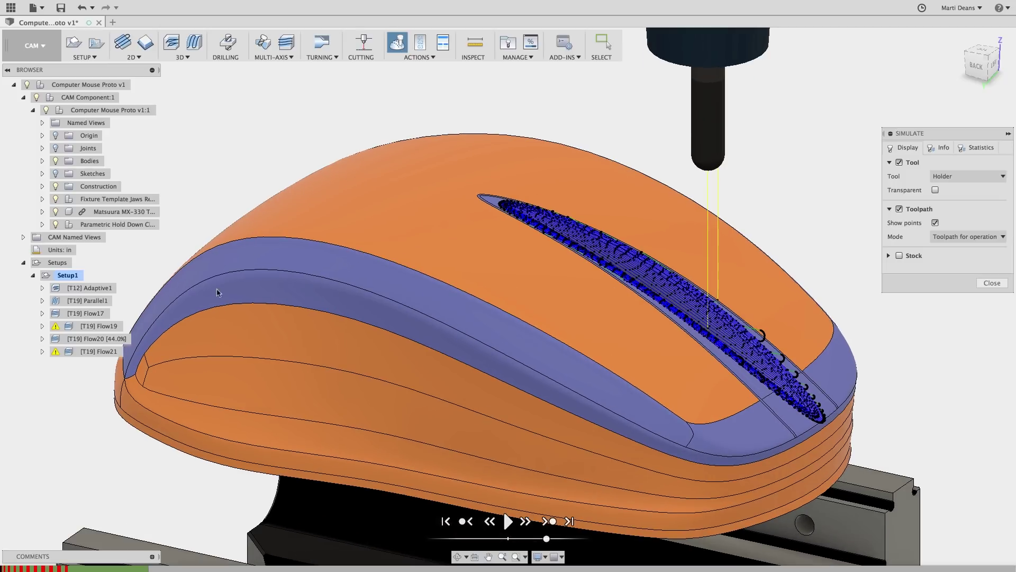
left_click(100, 314)
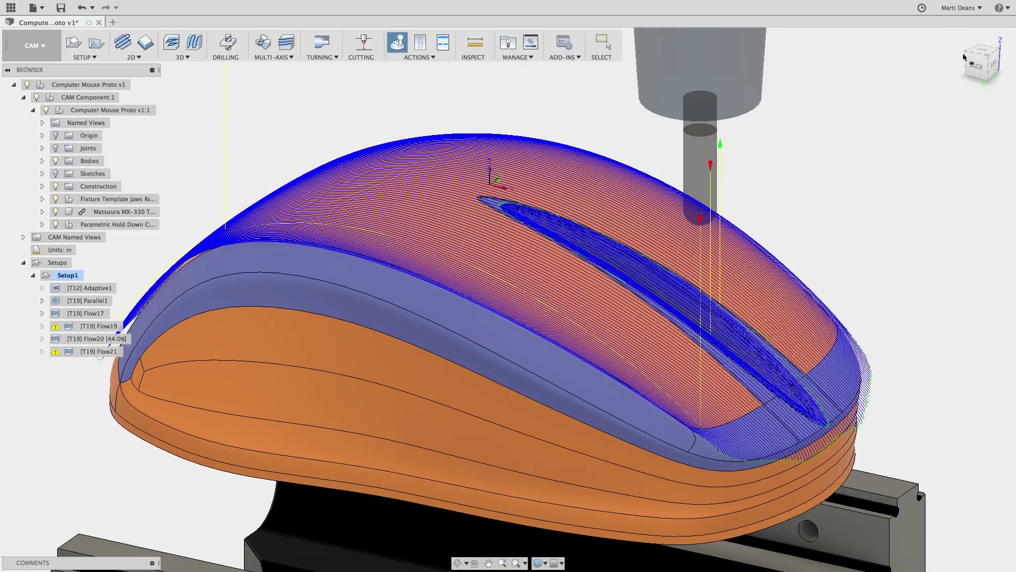
left_click(959, 39)
left_click(853, 119)
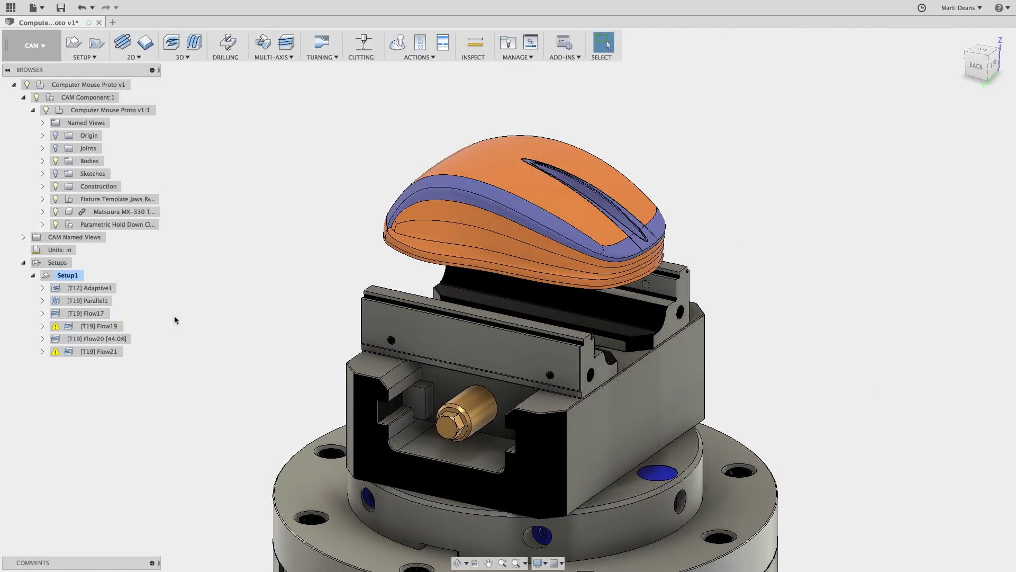
Step: Edit Flow17 to use multi-axis tilting with a 20 deg sideways tilt and regenerate it
right_click(106, 313)
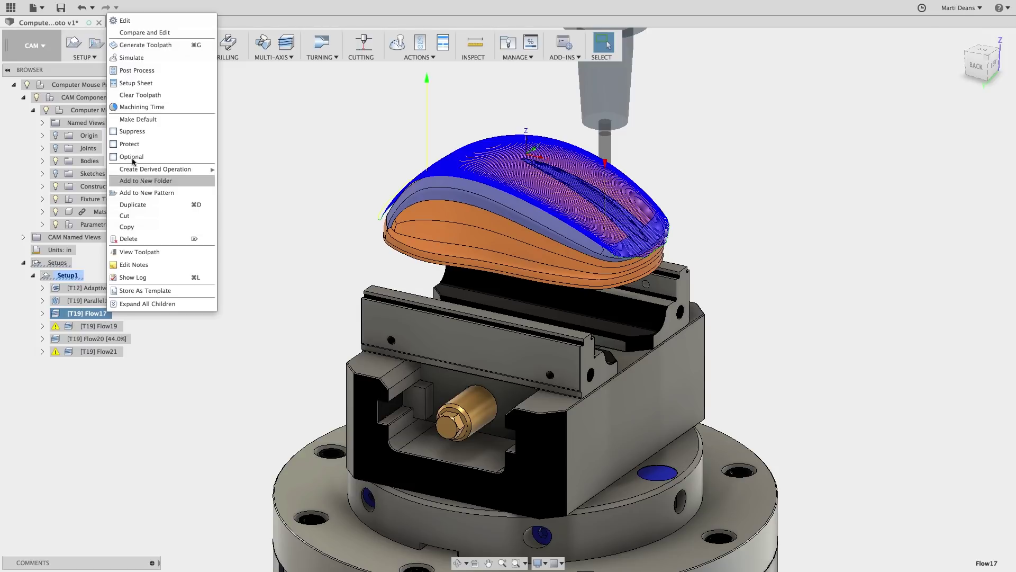
left_click(171, 21)
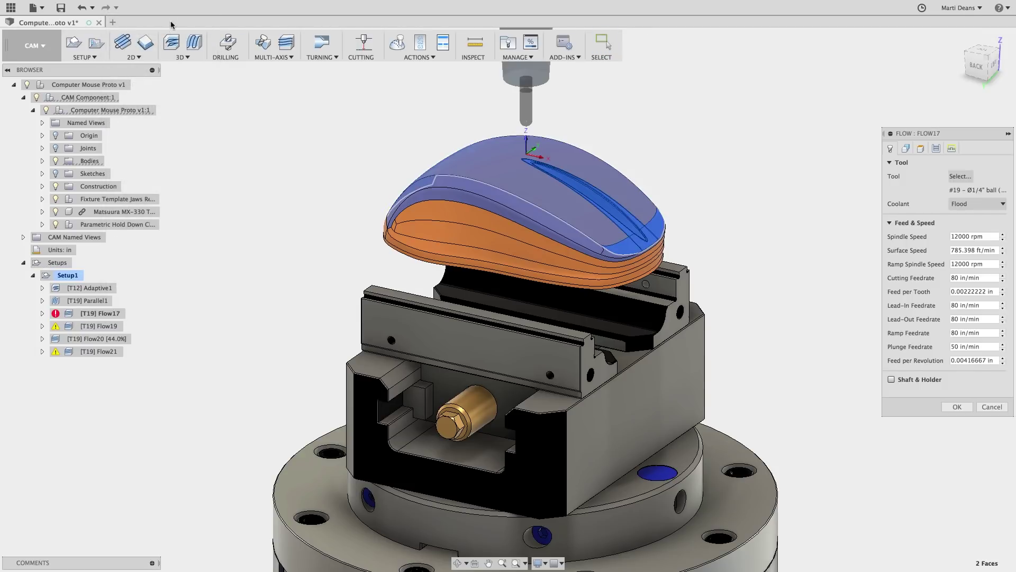
left_click(936, 149)
left_click(898, 264)
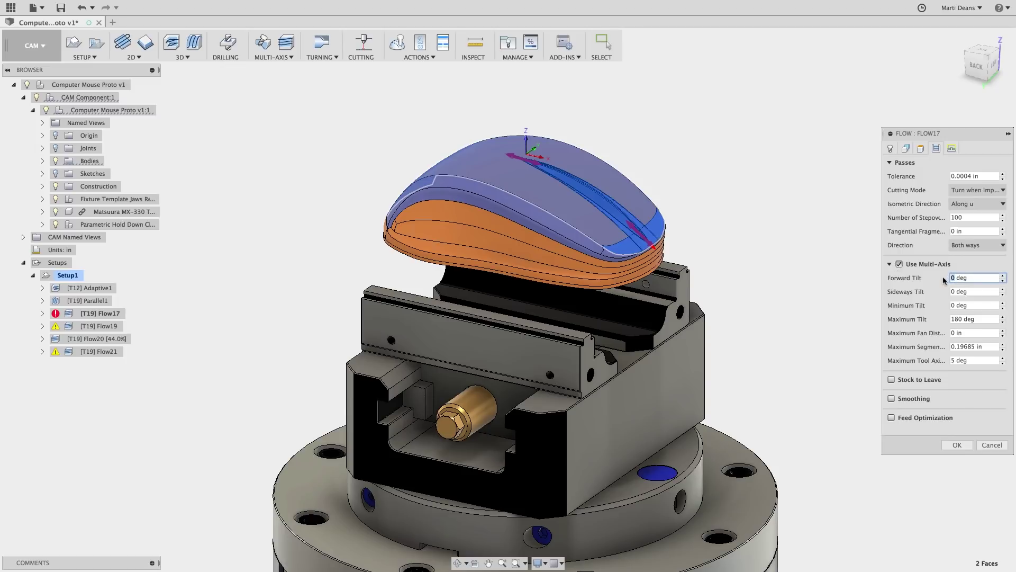
key("Tab")
type("20")
left_click(959, 445)
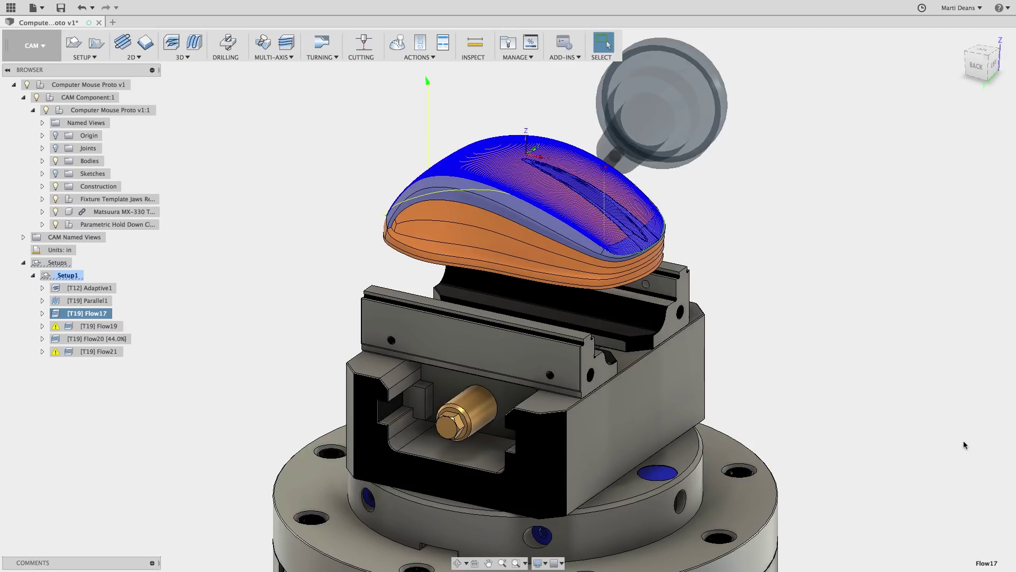
Step: Start the simulation of Flow17 and play it
right_click(112, 314)
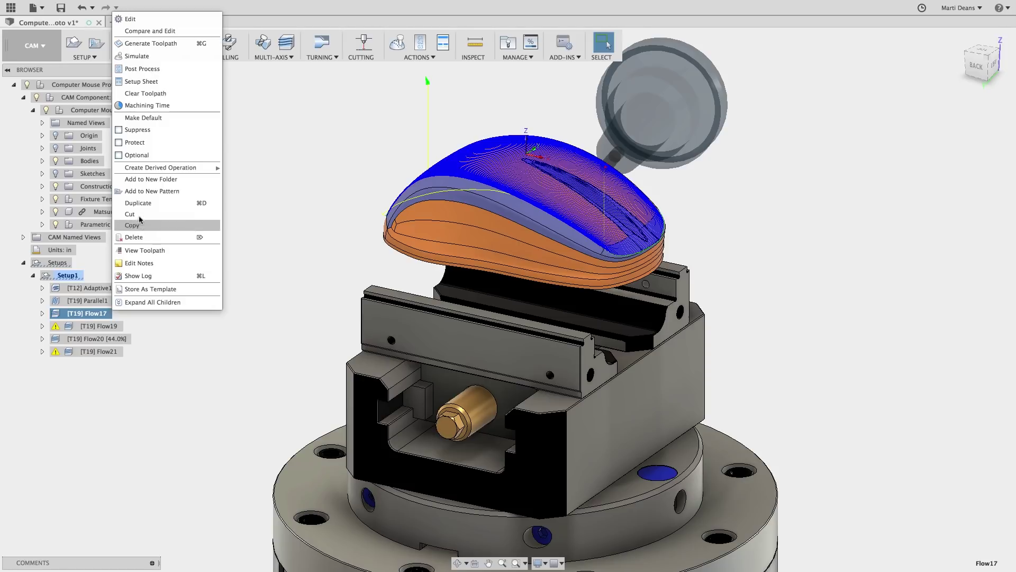
left_click(157, 58)
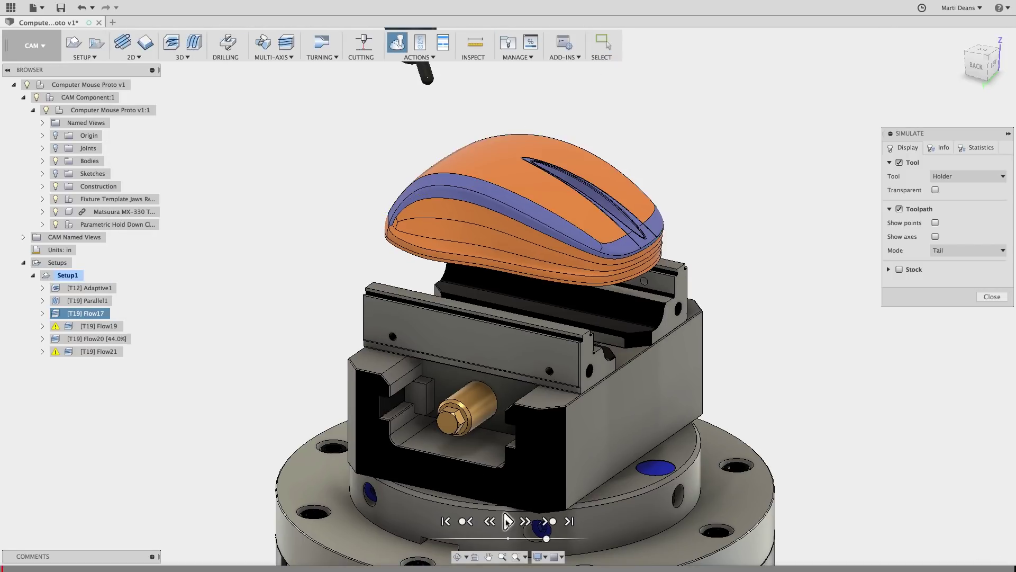
left_click(507, 521)
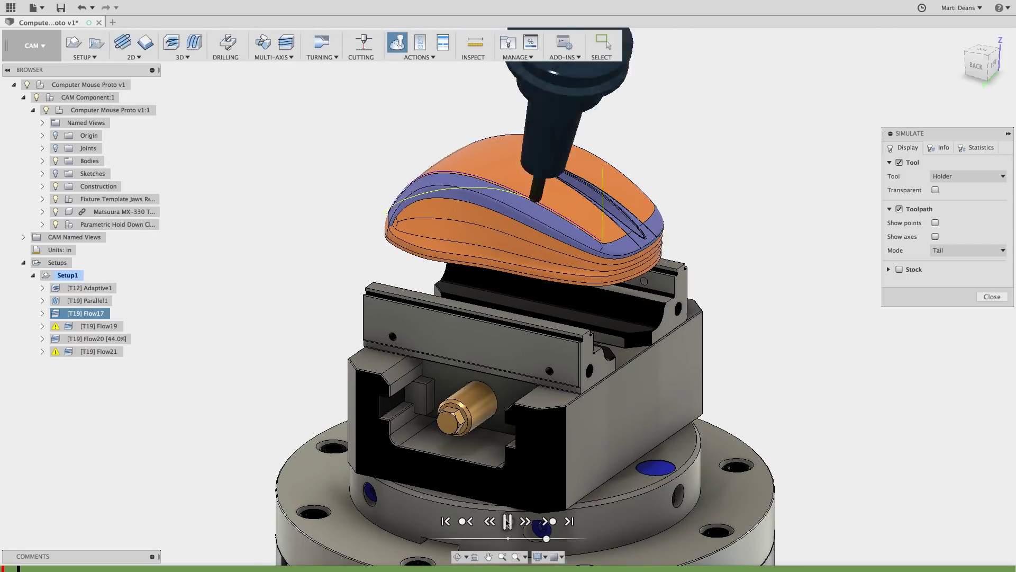
Step: Watch the tilted tool sweep the mouse side from the left with tool axes shown, then close
left_click(994, 64)
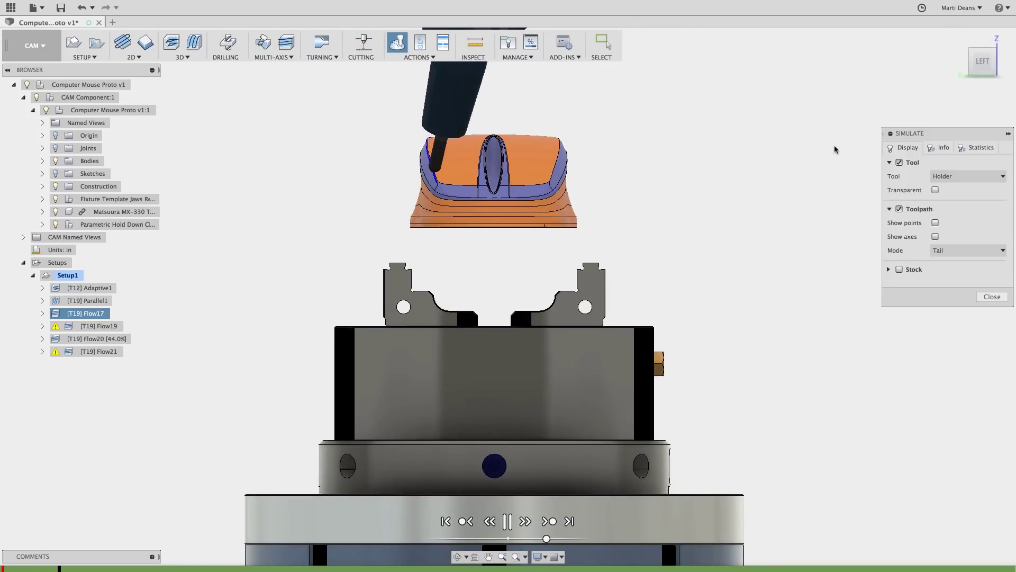
scroll(415, 101, "up", 4)
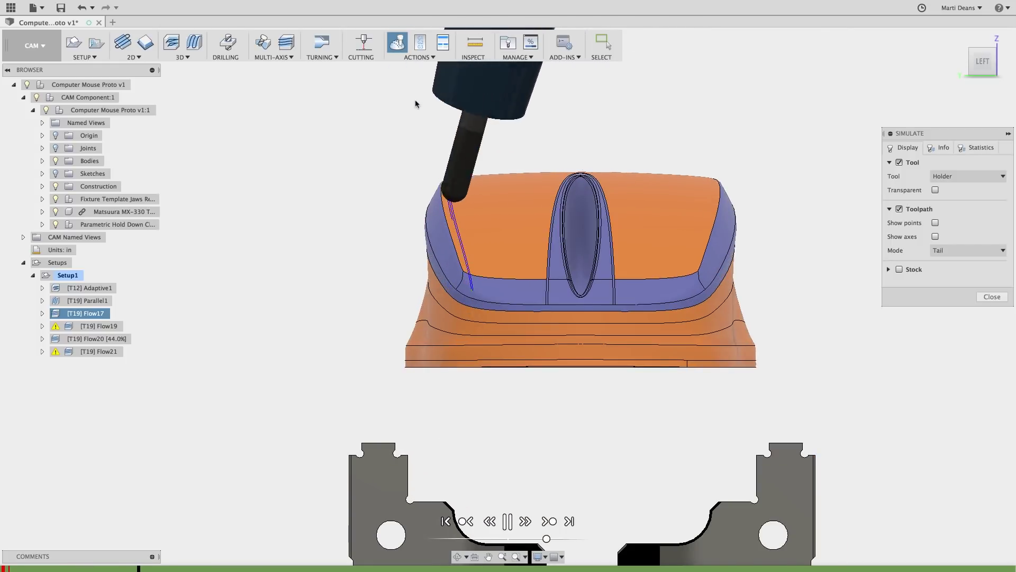
left_click(959, 37)
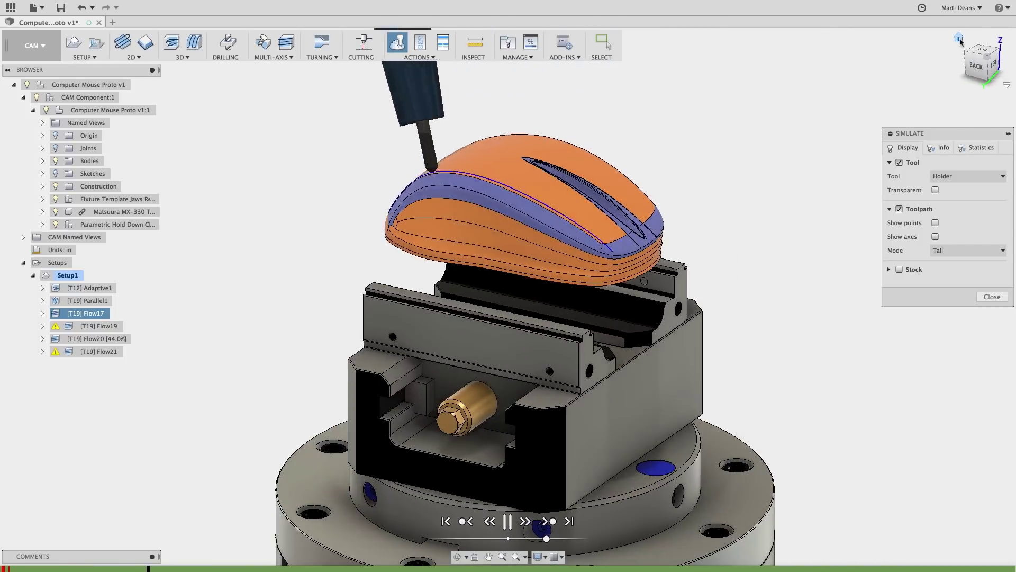
left_click(936, 236)
scroll(632, 227, "up", 3)
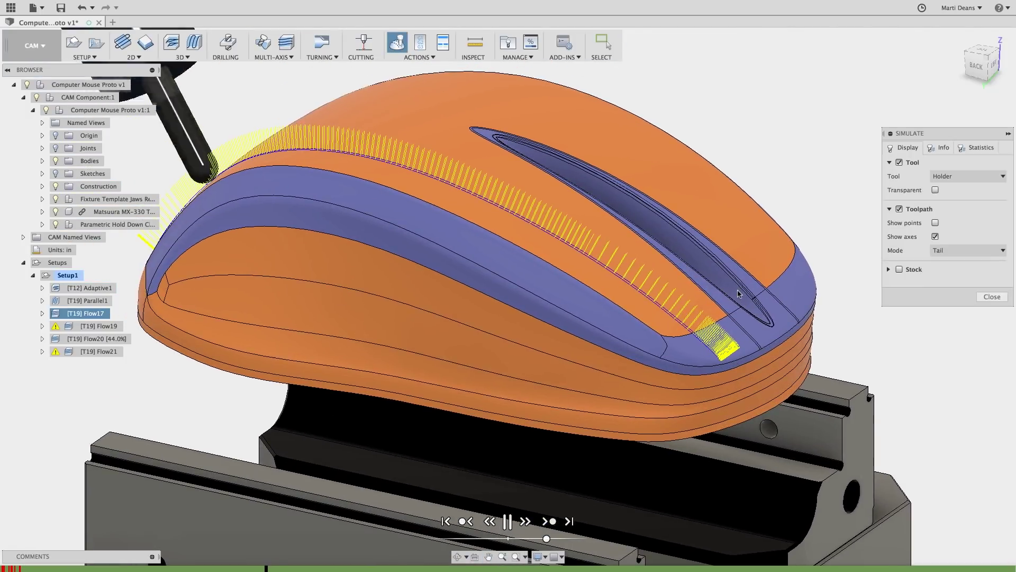
key("F5")
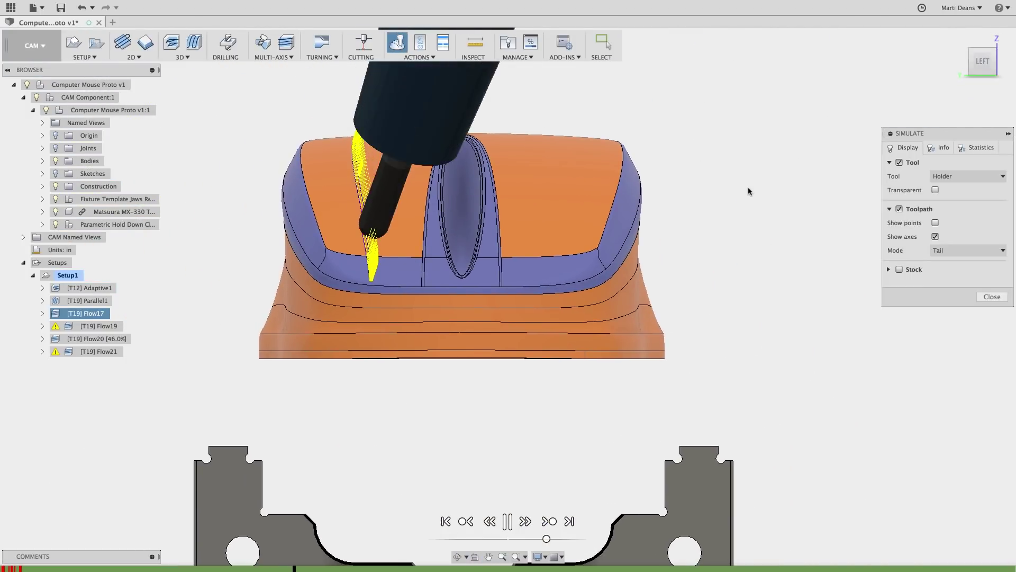
left_click(992, 297)
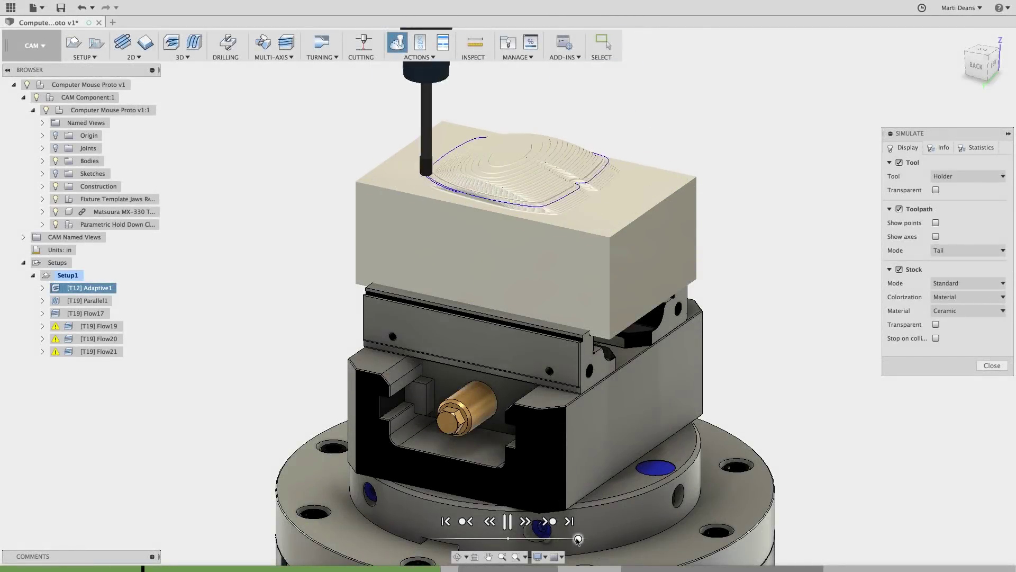
Step: Slow the stock simulation's playback speed while the finishing passes carve the mouse
left_click_drag(578, 540, 572, 539)
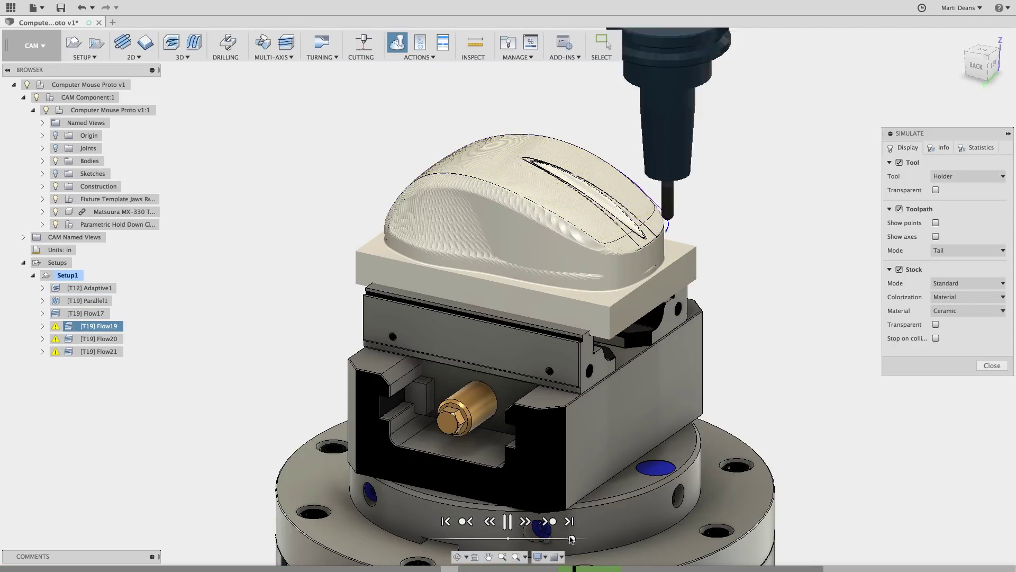
left_click_drag(571, 539, 547, 539)
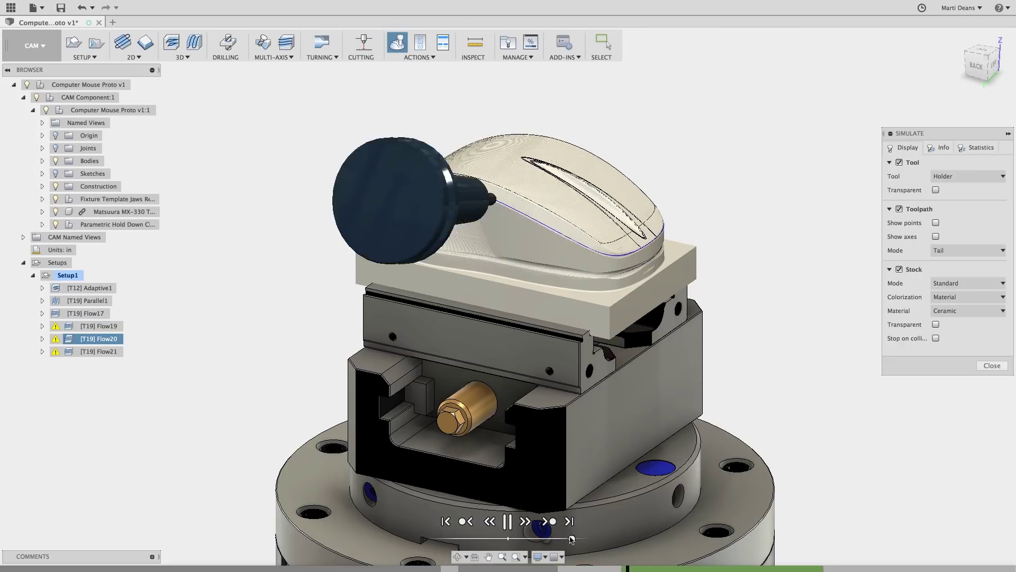